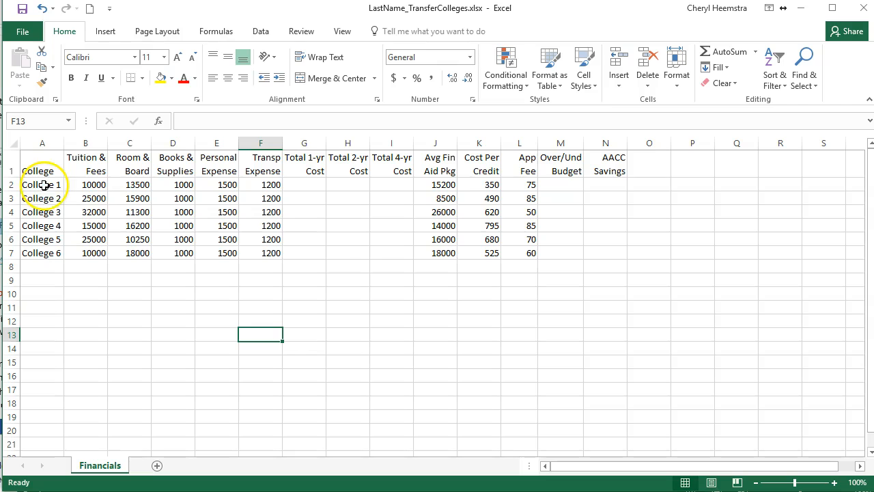
# - Total College 1's expenses B2:F2 with the AutoSum Sum function in G2, under Total 1-yr Cost
pyautogui.click(44, 186)
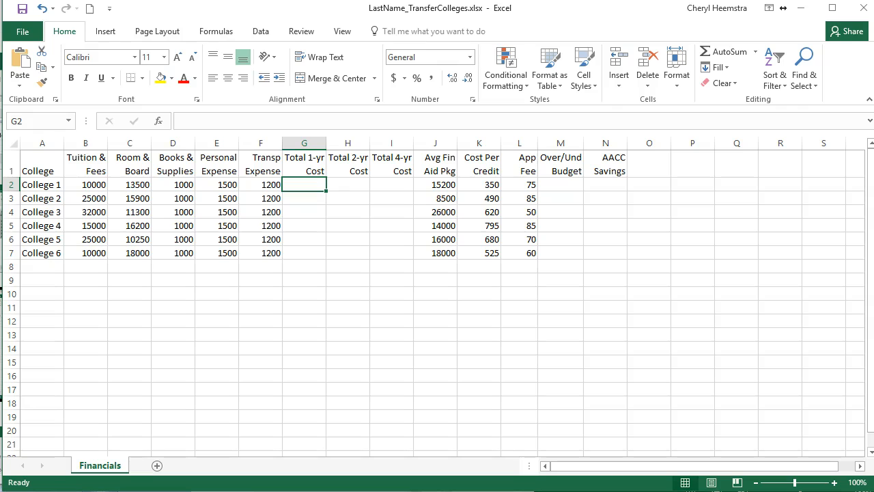
pyautogui.click(755, 55)
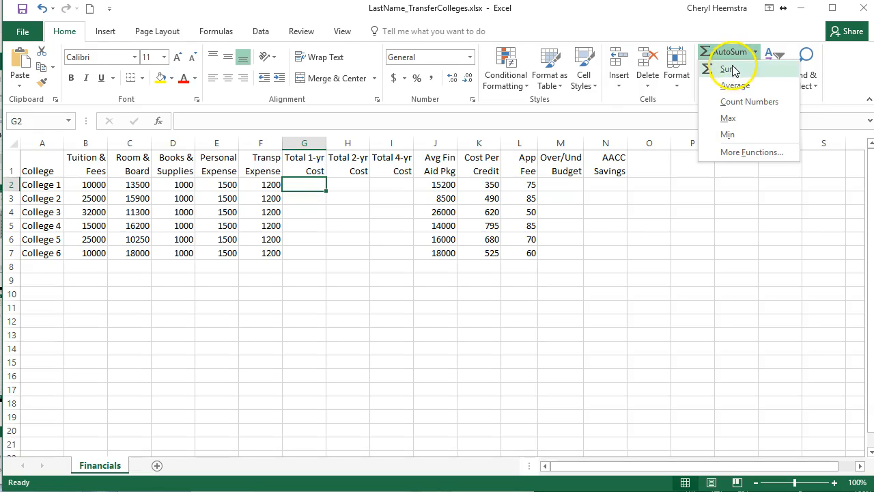
pyautogui.click(731, 69)
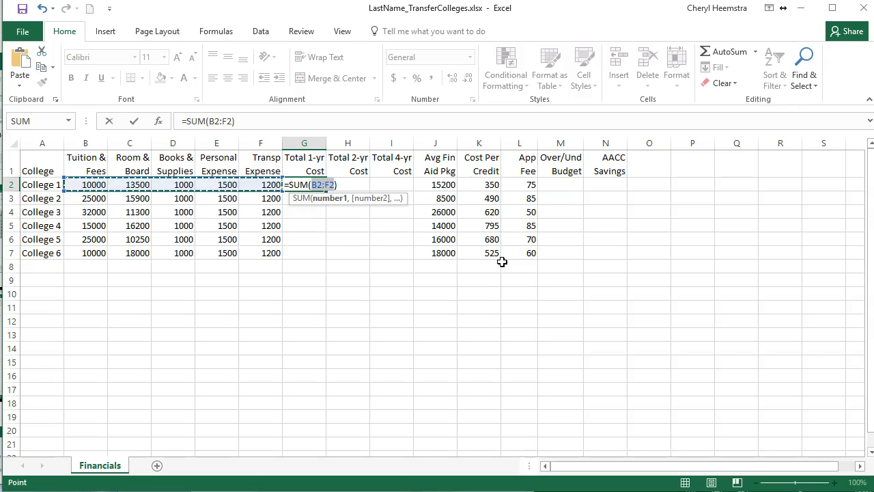
pyautogui.press('Return')
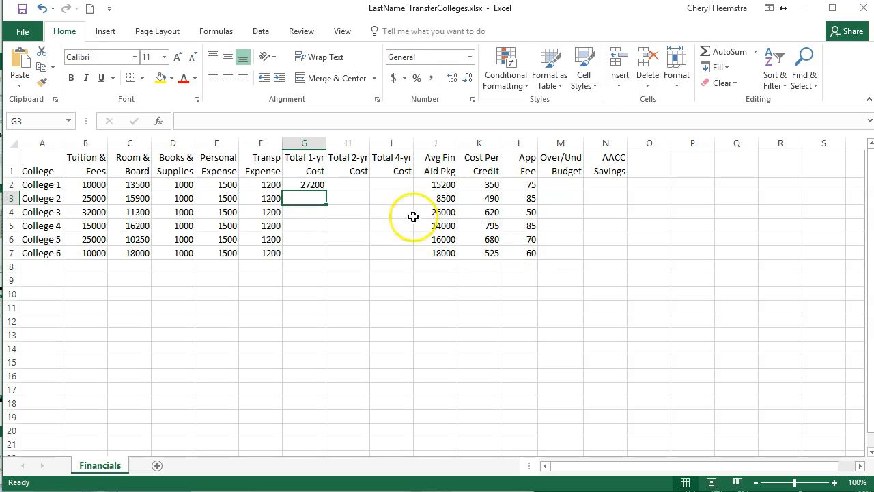
# - Fill the Total 1-yr Cost formula from G2 down to G7 and check the copied formulas row by row
pyautogui.click(314, 184)
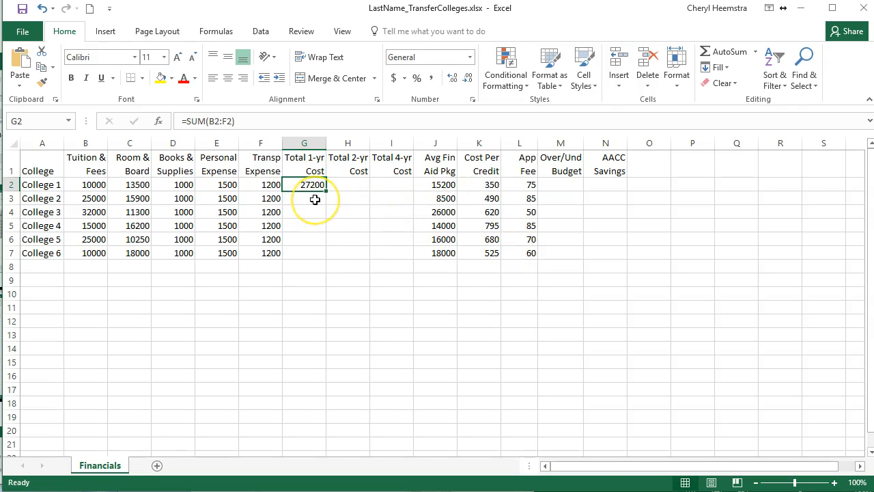
pyautogui.click(315, 200)
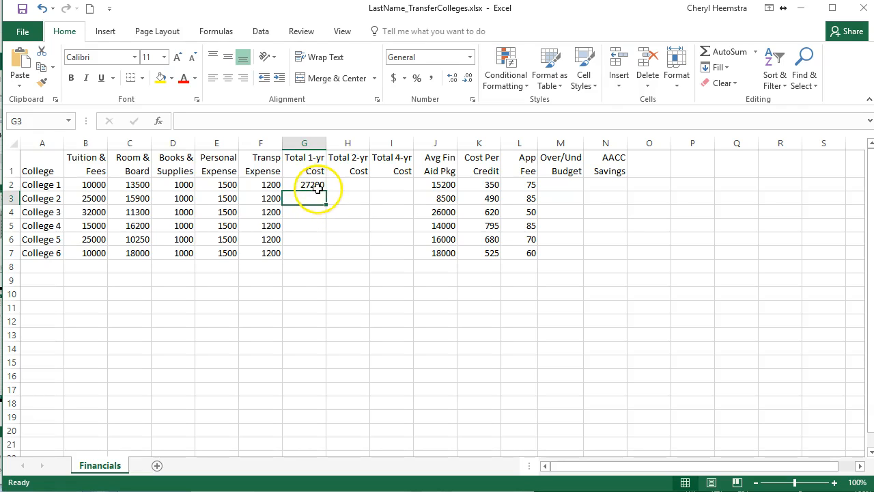
pyautogui.click(317, 184)
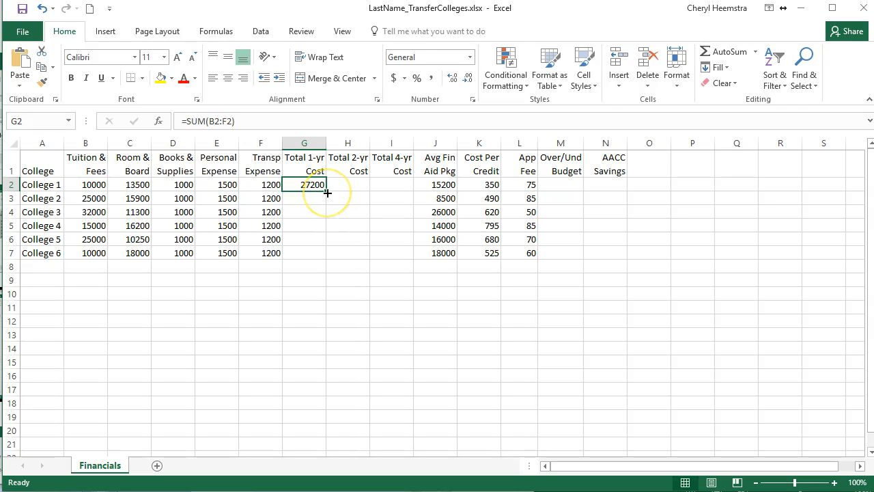
pyautogui.moveTo(327, 193); pyautogui.dragTo(303, 255)
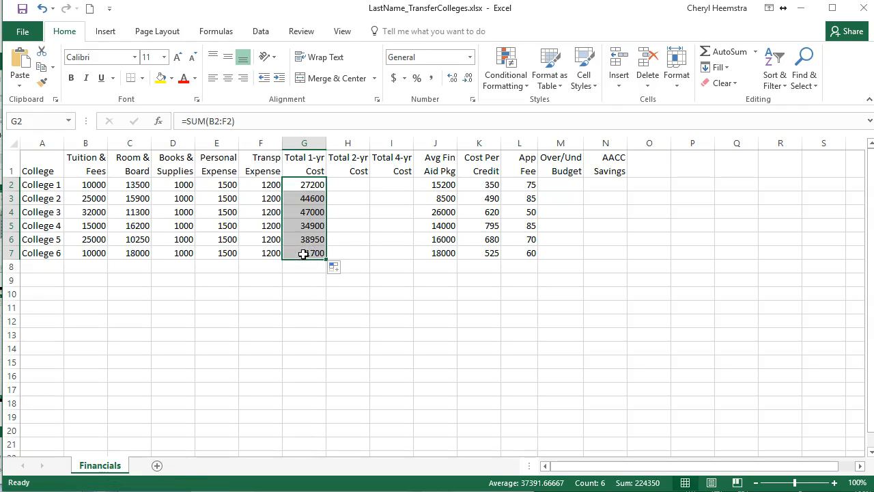
pyautogui.click(310, 197)
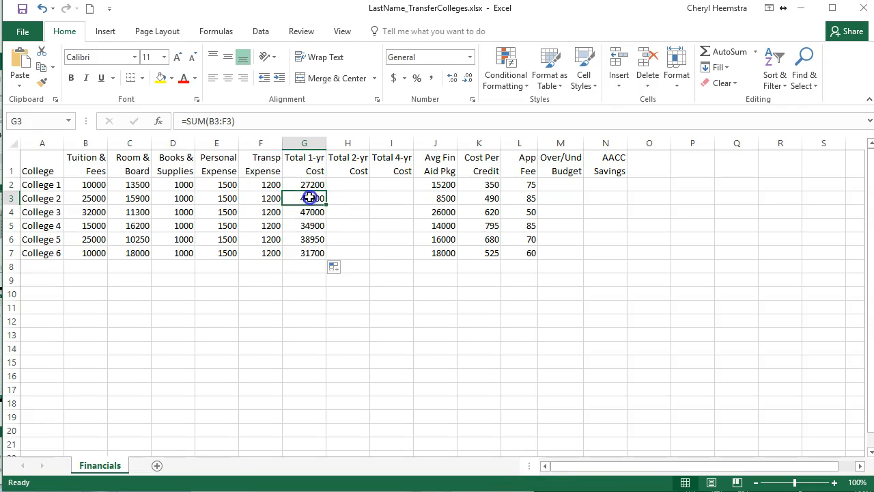
pyautogui.click(319, 183)
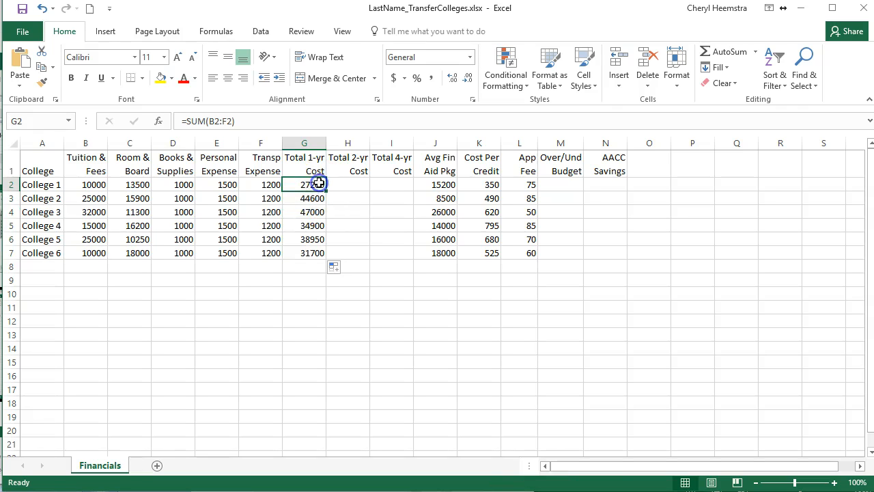
pyautogui.click(312, 198)
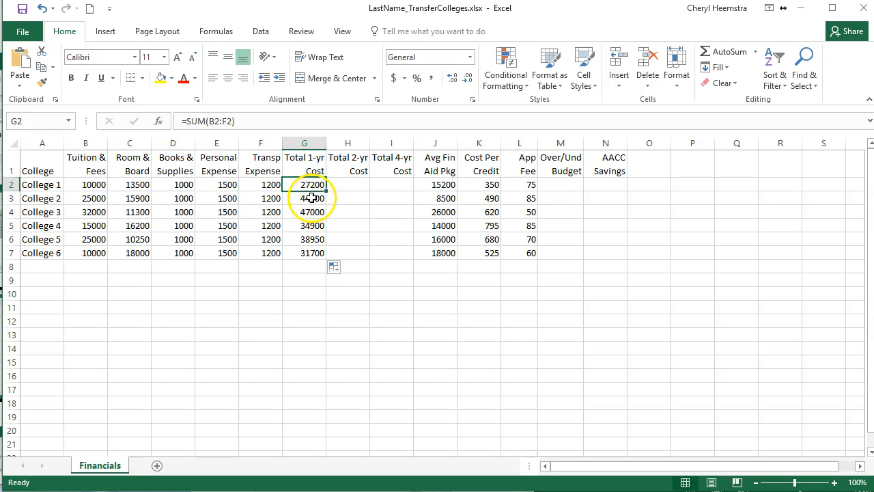
pyautogui.click(312, 198)
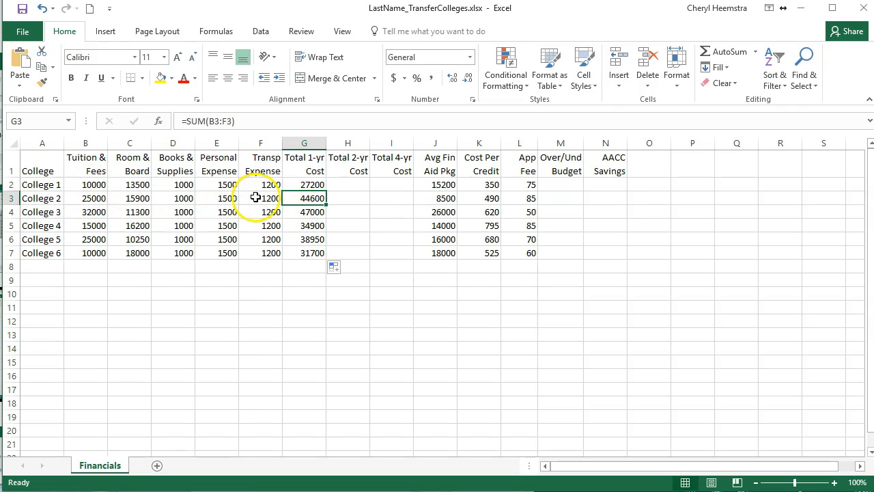
pyautogui.click(310, 211)
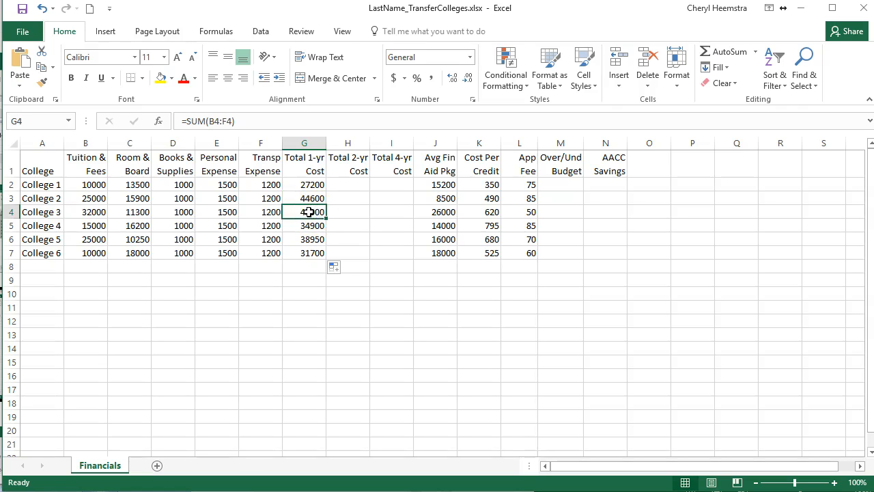
pyautogui.click(308, 227)
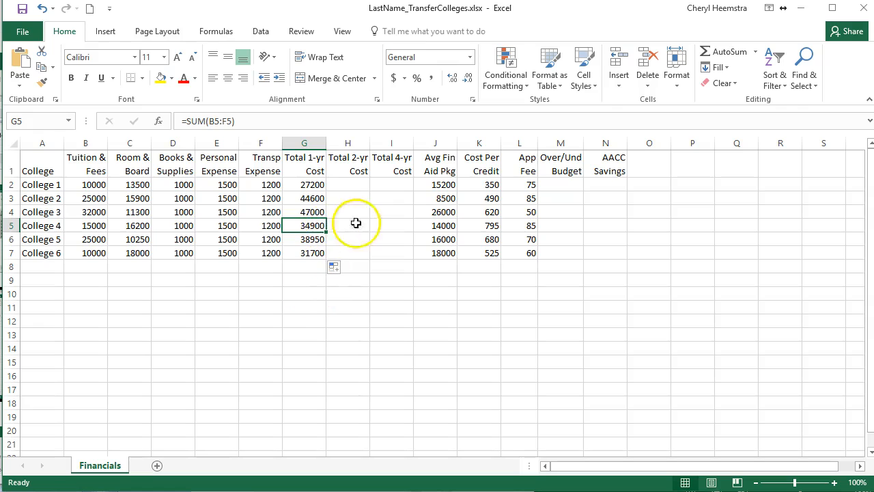
# - Enter the formula =G2*2 in H2 to calculate College 1's Total 2-yr Cost
pyautogui.click(349, 183)
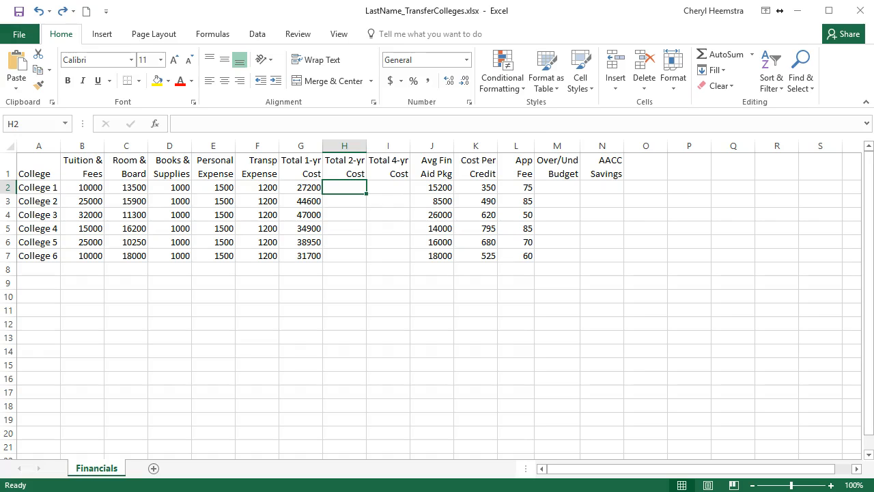
pyautogui.write('=')
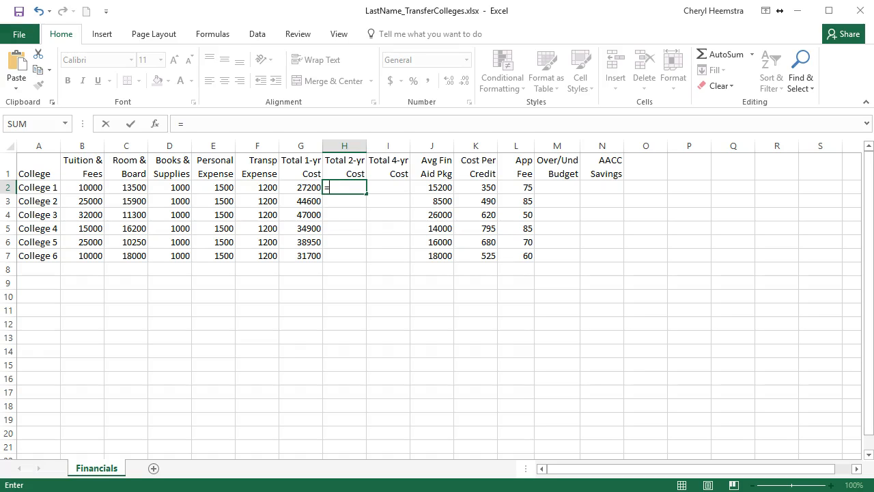
pyautogui.write('G')
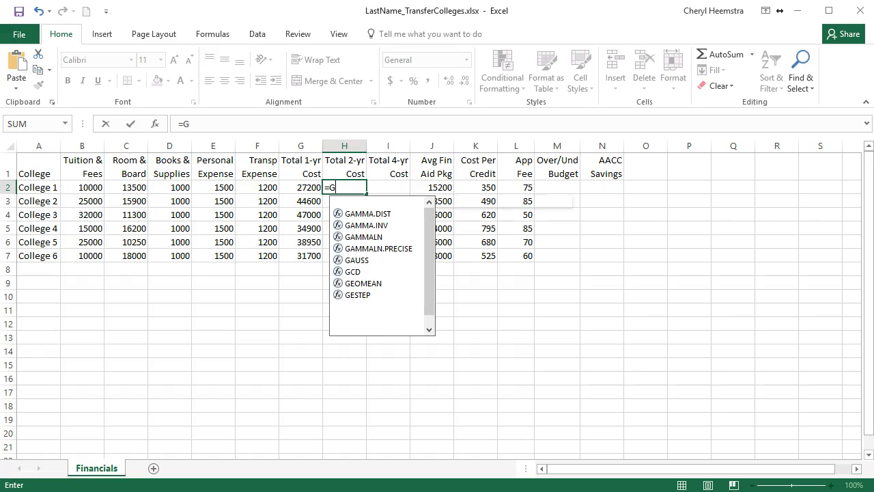
pyautogui.write('2')
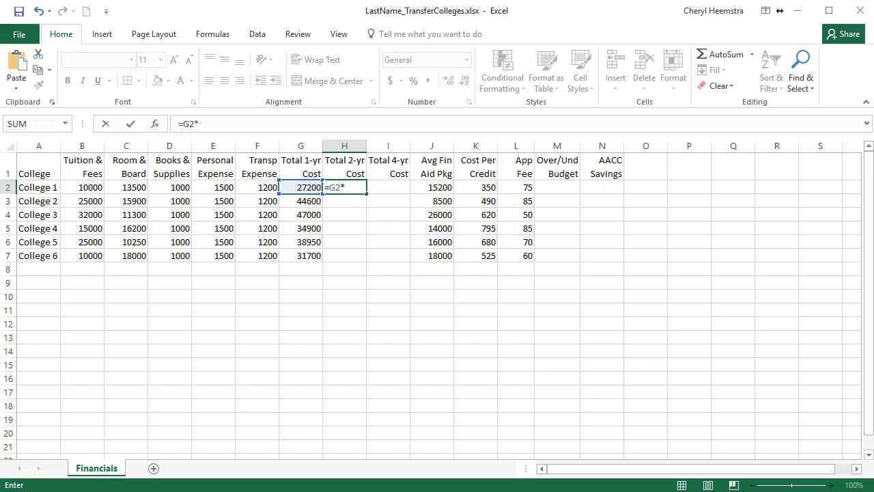
pyautogui.write('*2')
pyautogui.press('Return')
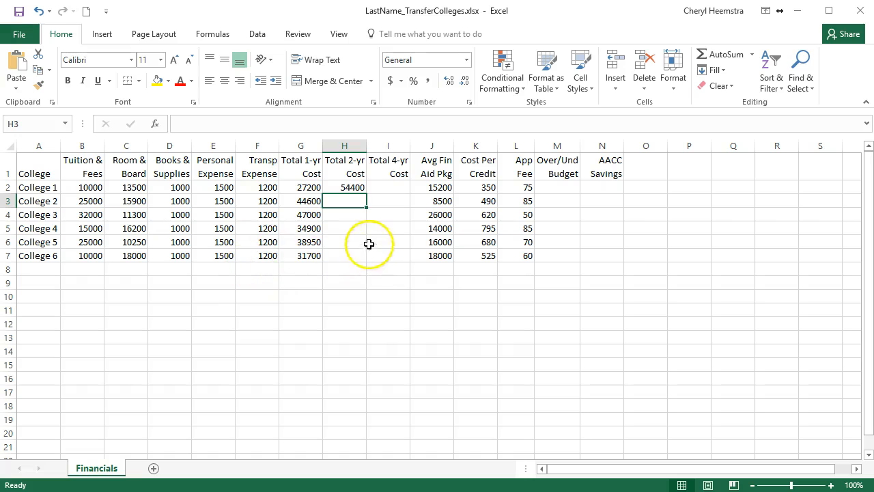
# - Enter the formula =G3*2 in H3 for College 2's Total 2-yr Cost, picking G3 as the cell reference
pyautogui.click(349, 189)
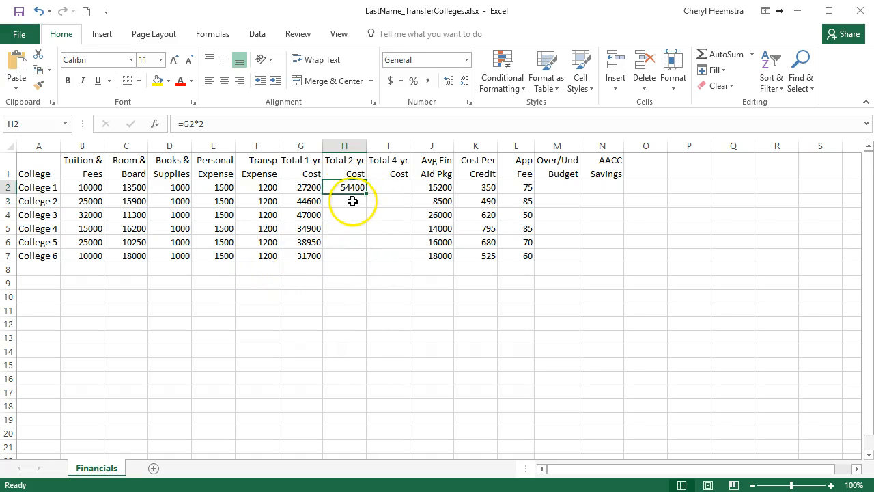
pyautogui.click(352, 201)
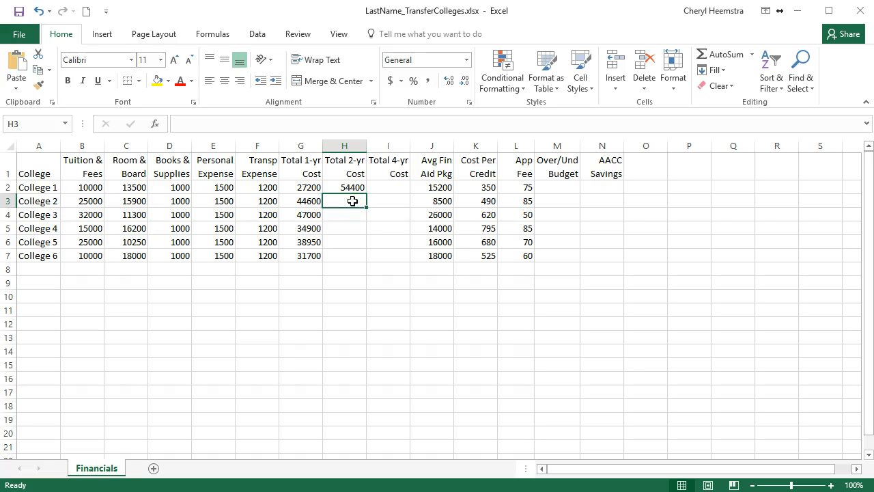
pyautogui.write('=')
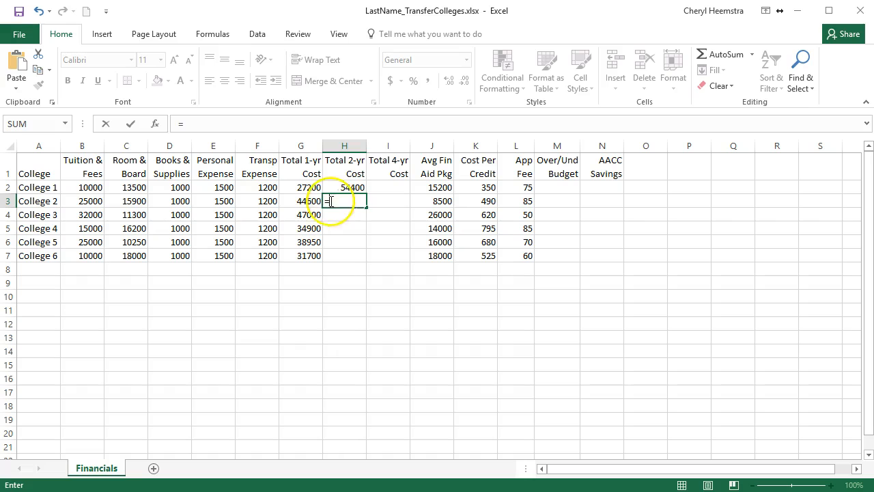
pyautogui.click(302, 201)
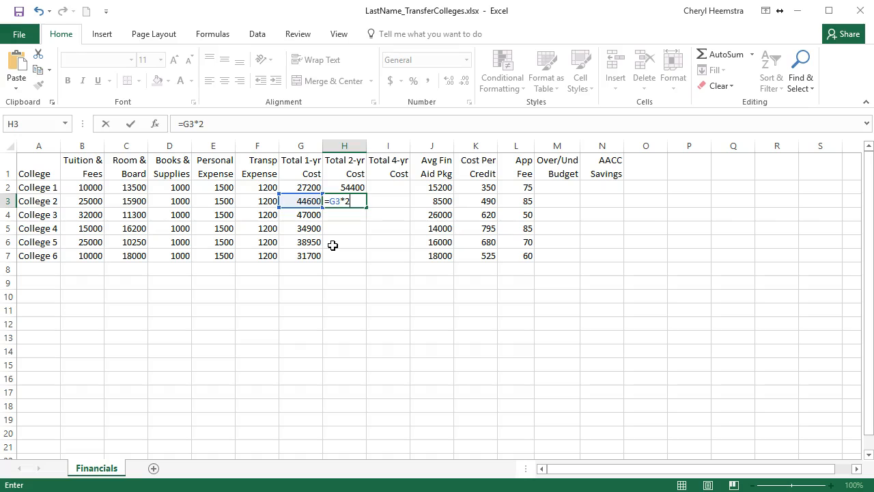
pyautogui.press('Return')
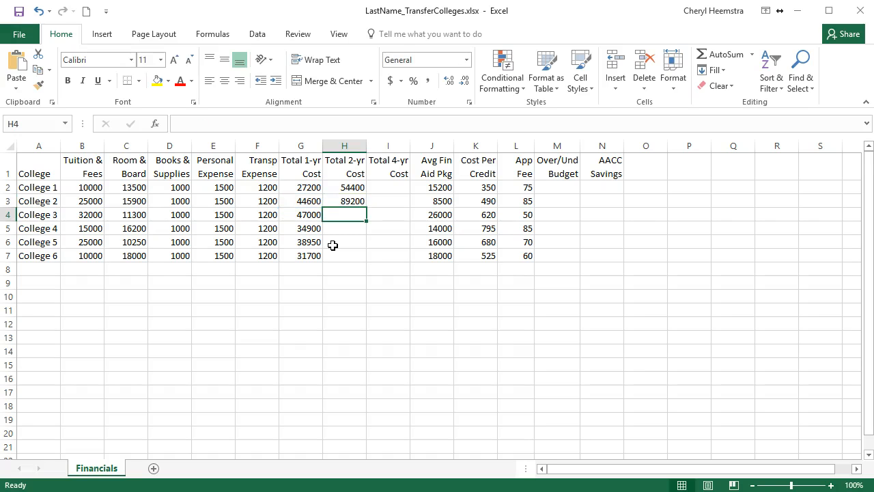
# - Fill the Total 2-yr Cost formula from H3 down to H7 for the remaining colleges
pyautogui.click(353, 189)
pyautogui.click(356, 201)
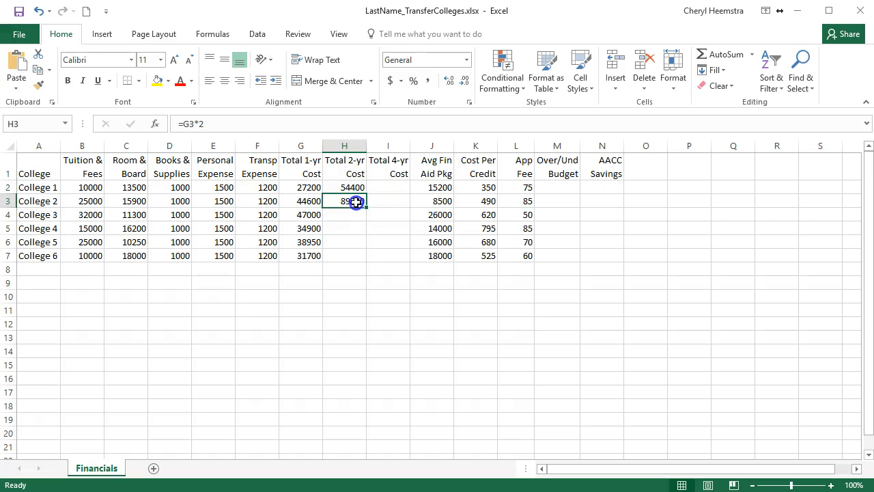
pyautogui.moveTo(367, 211); pyautogui.dragTo(367, 263)
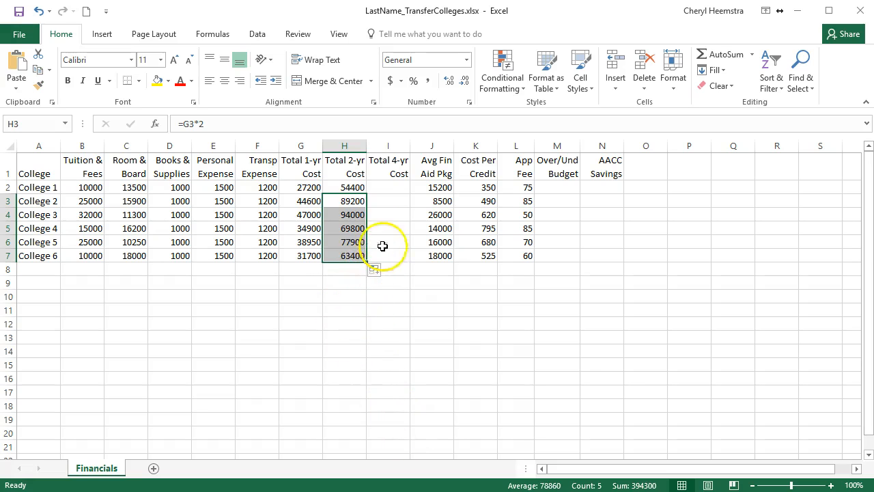
# - Enter the formula =H2*2 in I2 to calculate College 1's Total 4-yr Cost
pyautogui.click(380, 187)
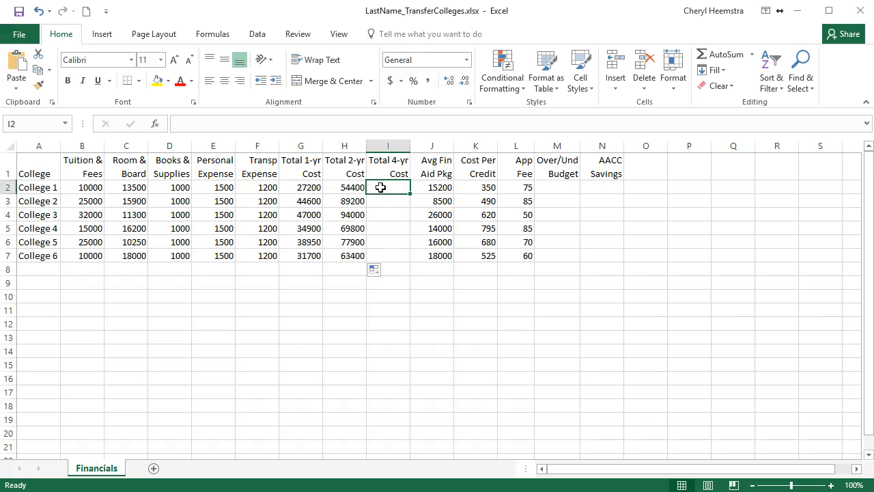
pyautogui.write('=')
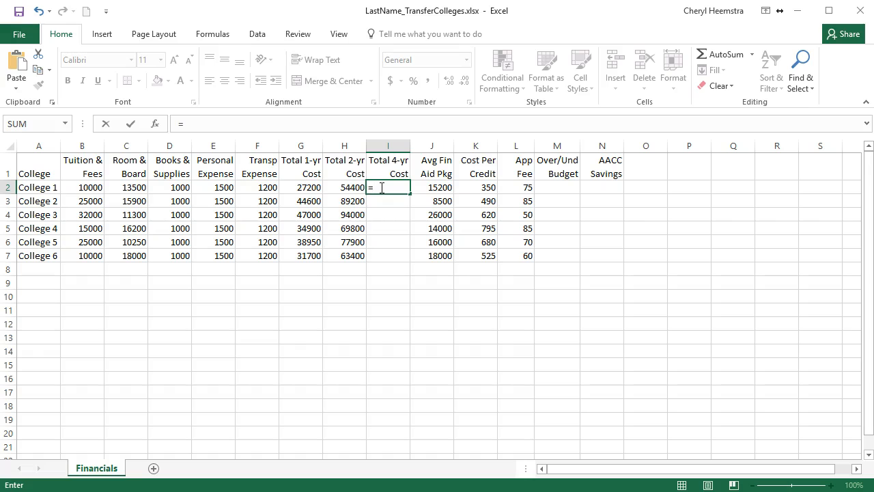
pyautogui.click(347, 187)
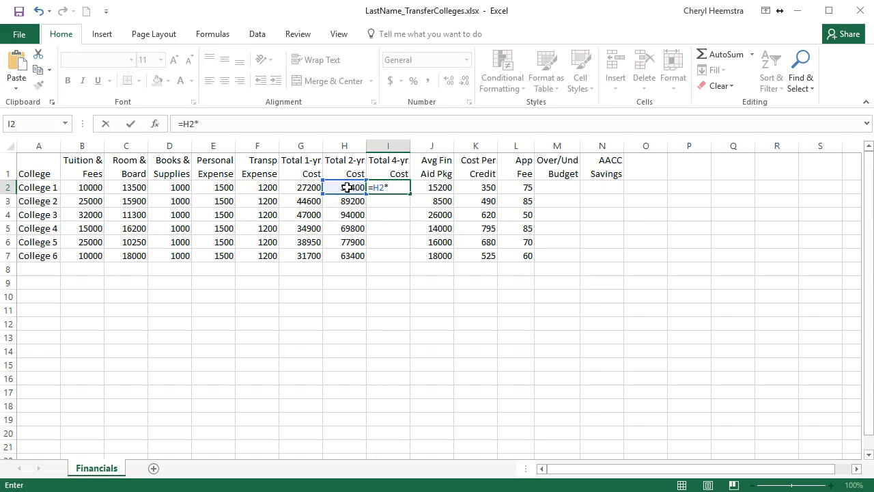
pyautogui.press('Return')
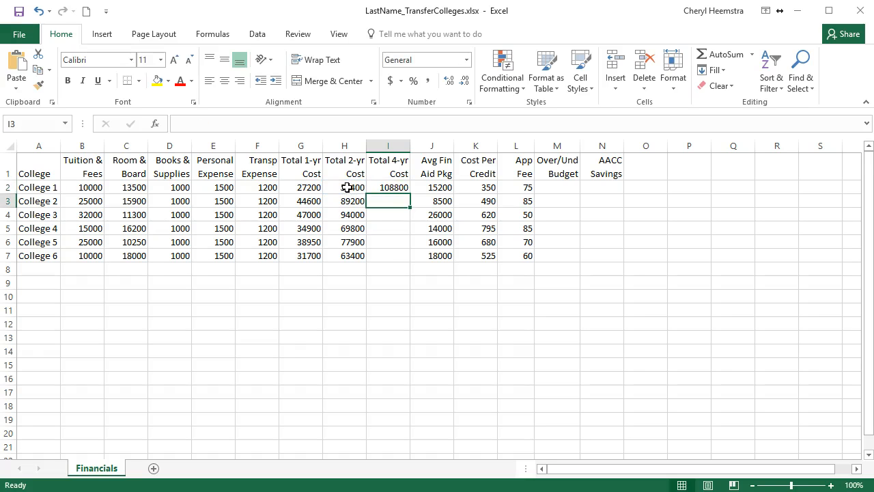
# - Fill the Total 4-yr Cost formula from I2 down to I7
pyautogui.click(396, 188)
pyautogui.moveTo(410, 193); pyautogui.dragTo(406, 258)
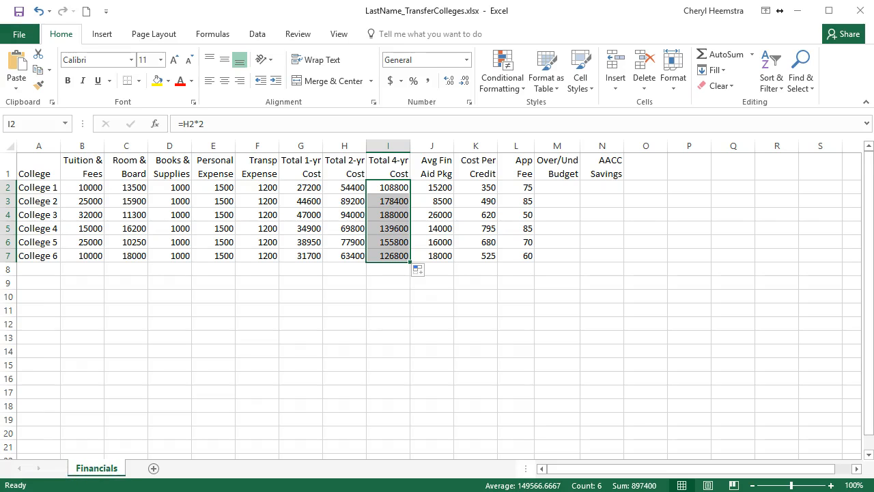
pyautogui.click(361, 305)
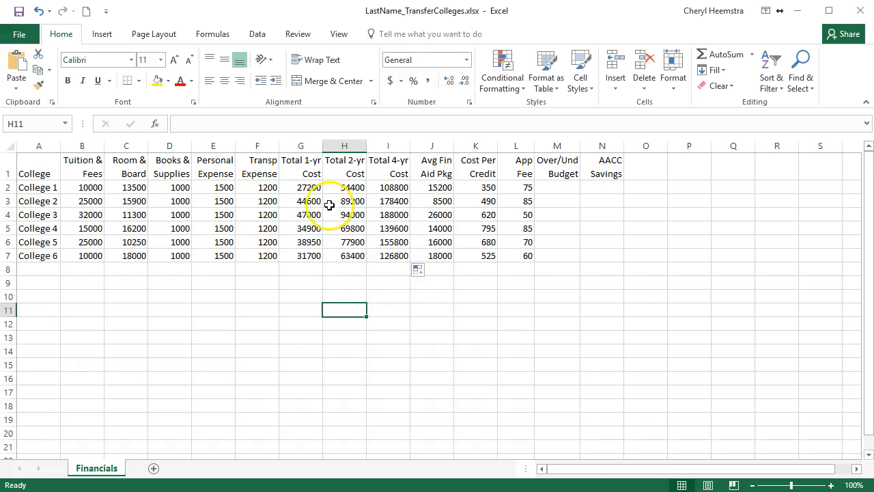
# - Clear the copied cost formulas in G3:I7, keeping only College 1's formulas in row 2
pyautogui.moveTo(308, 202); pyautogui.dragTo(373, 253)
pyautogui.press('Delete')
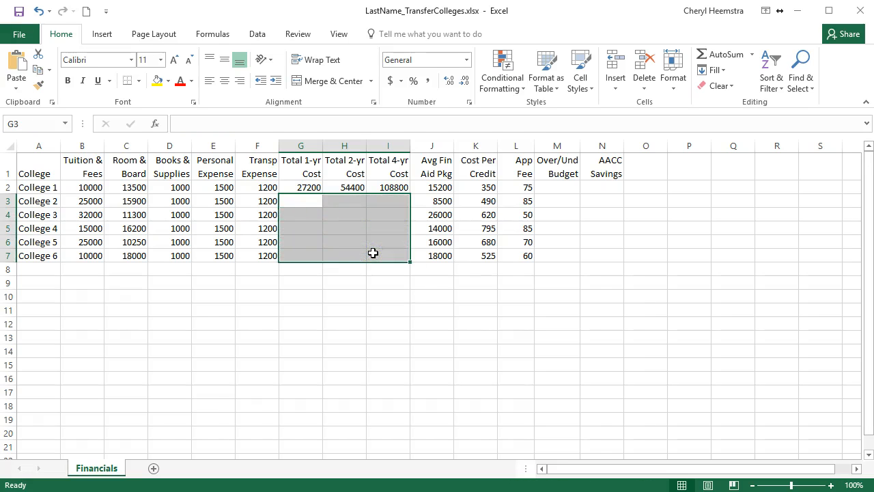
pyautogui.click(348, 229)
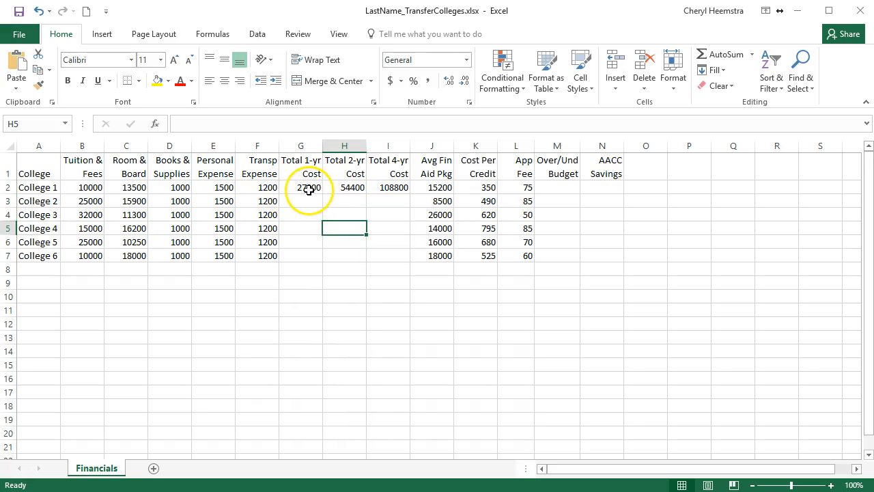
# - Fill the three total cost formulas in G2:I2 down together through row 7 and check the copied Total 1-yr Cost formulas
pyautogui.click(309, 188)
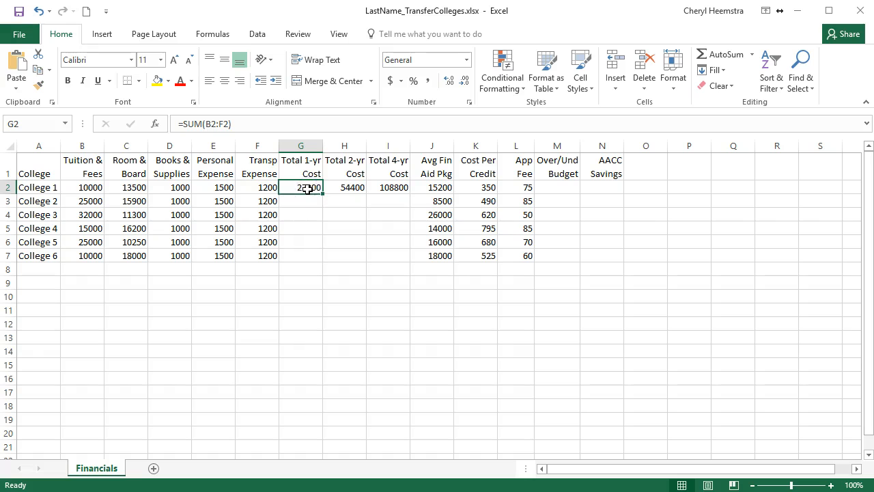
pyautogui.click(341, 187)
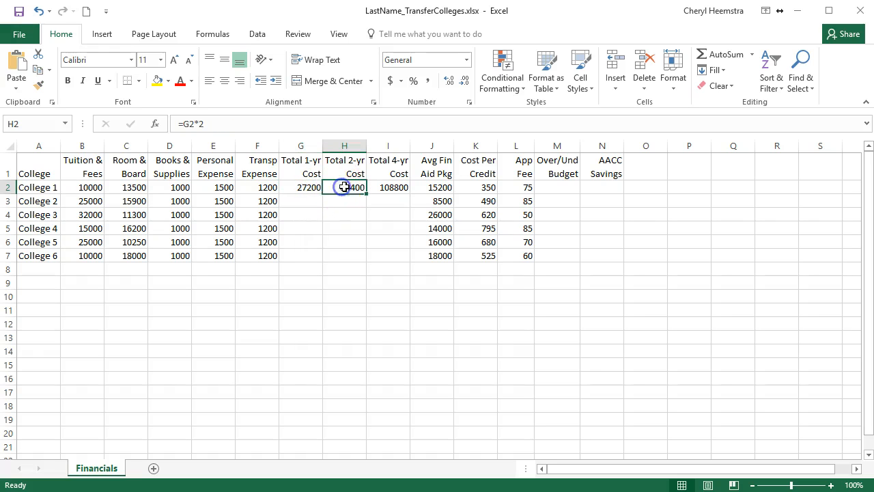
pyautogui.click(396, 186)
pyautogui.moveTo(305, 189); pyautogui.dragTo(411, 260)
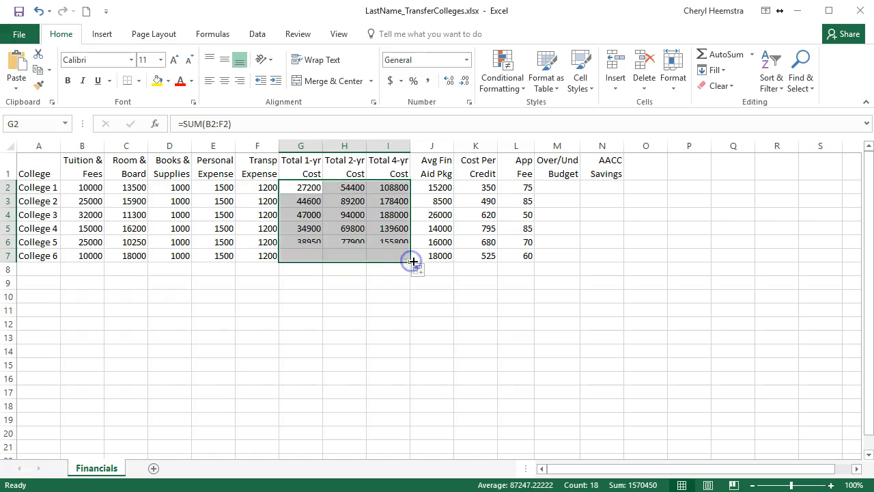
pyautogui.click(308, 209)
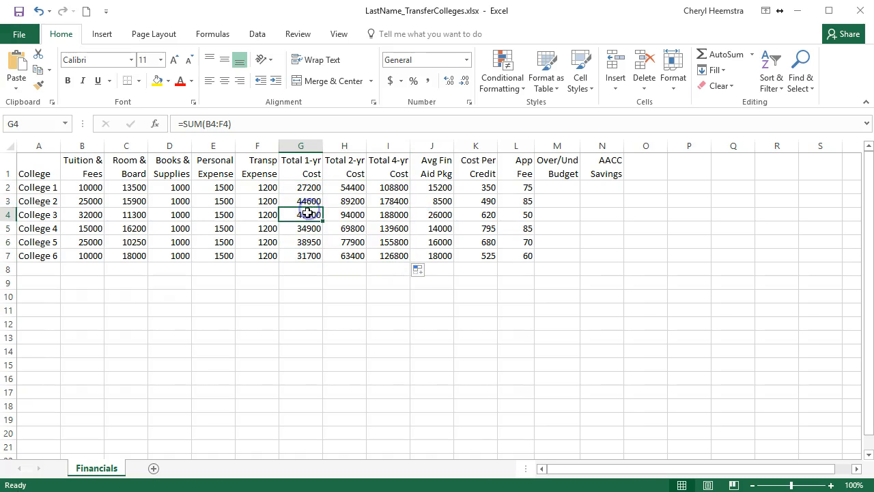
pyautogui.click(308, 199)
pyautogui.click(308, 214)
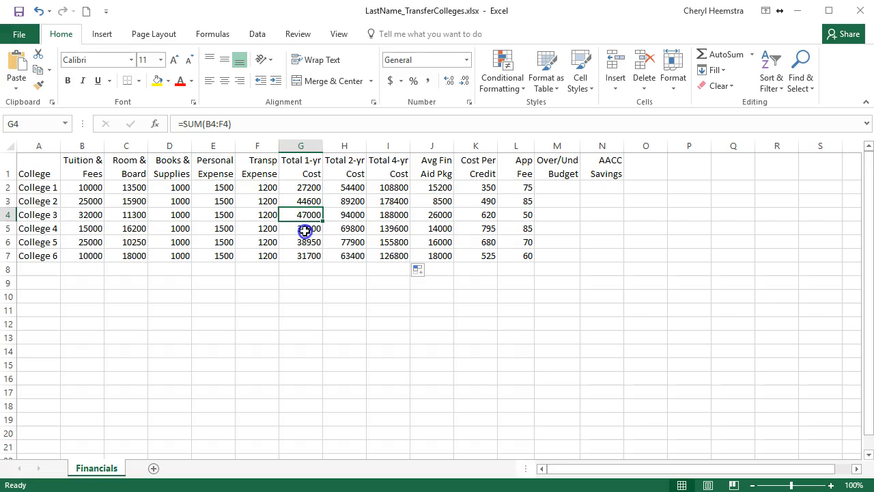
pyautogui.click(304, 231)
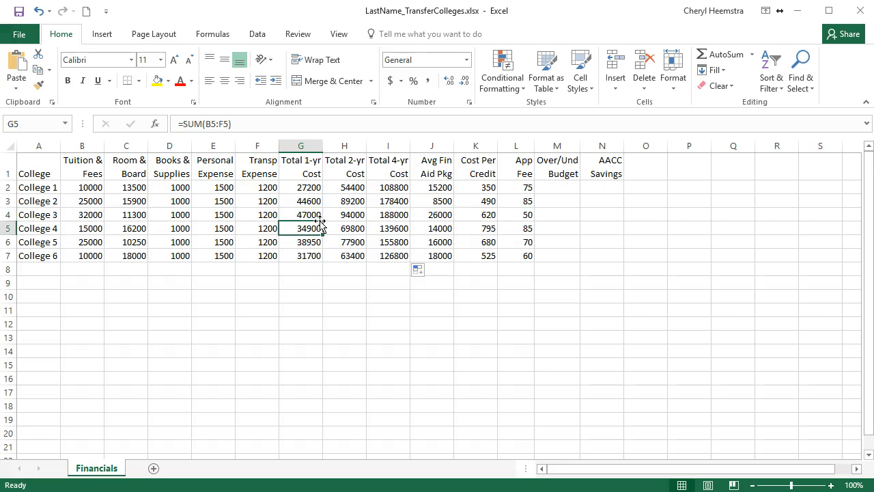